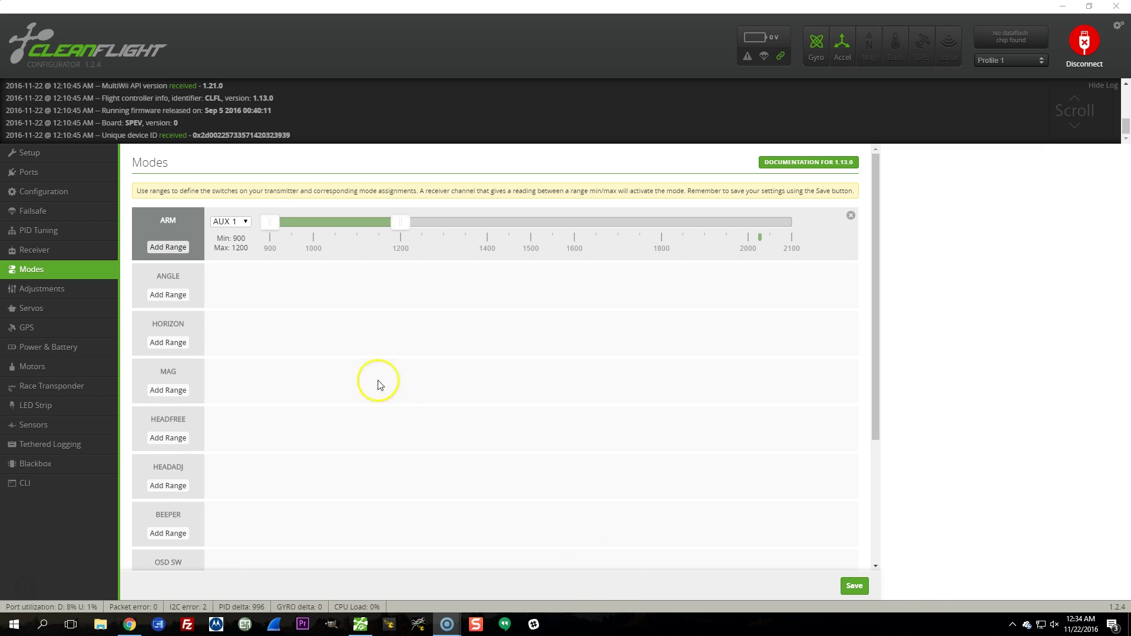
- Check the receiver's channel readings, including the AUX channels, and return to the mode assignments
{"action": "left_click", "coordinate": [37, 252]}
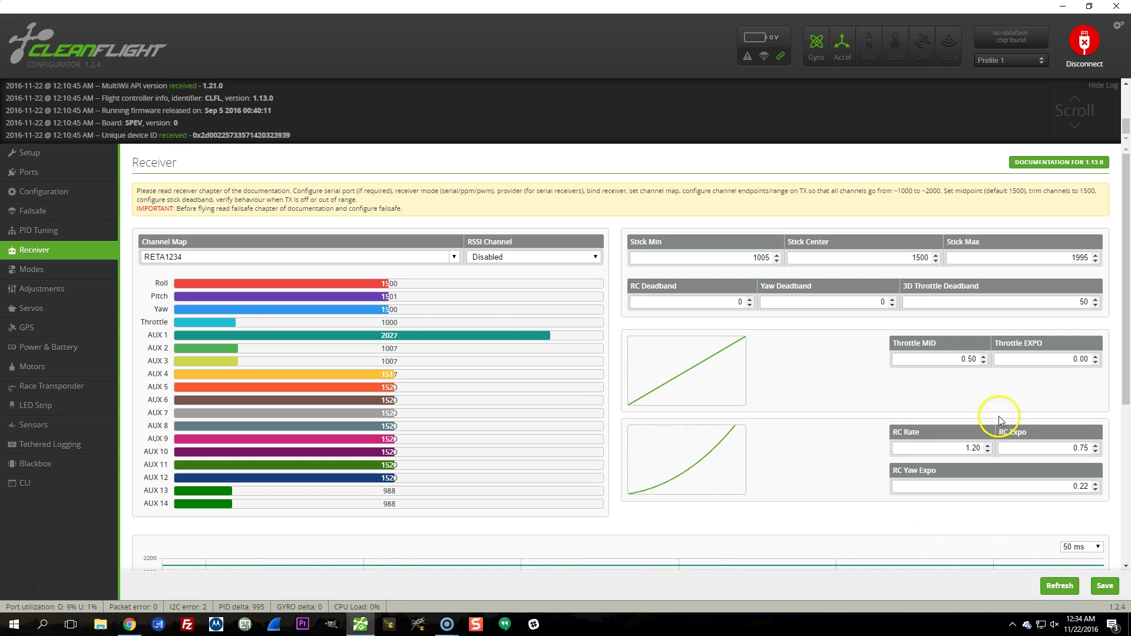
{"action": "left_click", "coordinate": [47, 277]}
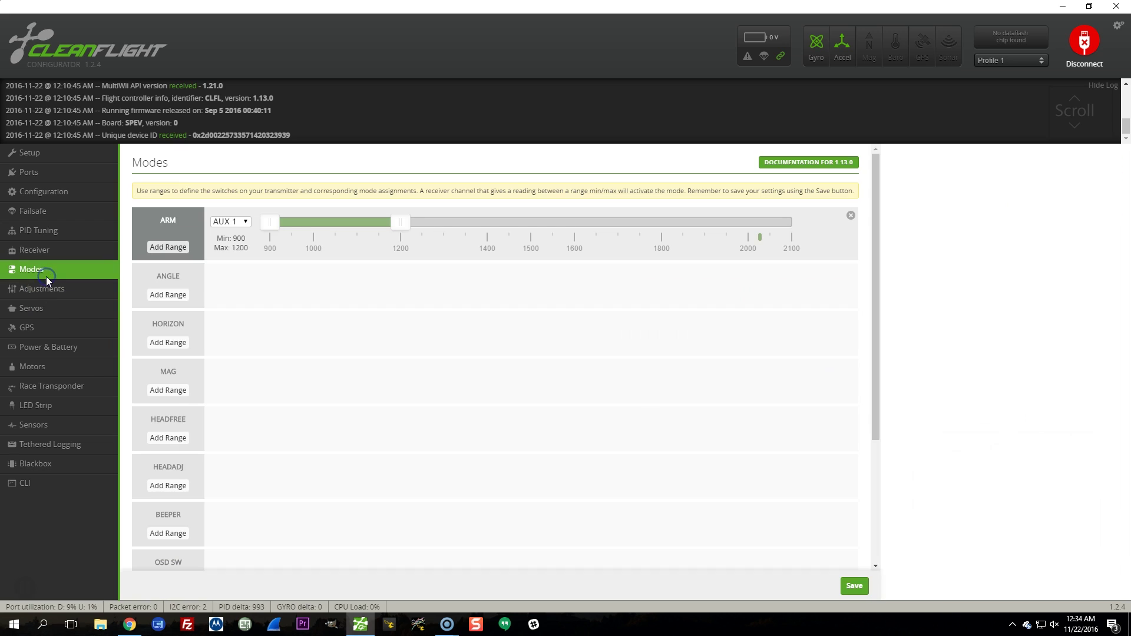
{"action": "left_click", "coordinate": [636, 400]}
- Add an activation range to the BEEPER mode and assign it to channel AUX 3
{"action": "scroll", "coordinate": [406, 527], "scroll_direction": "down", "scroll_amount": 2}
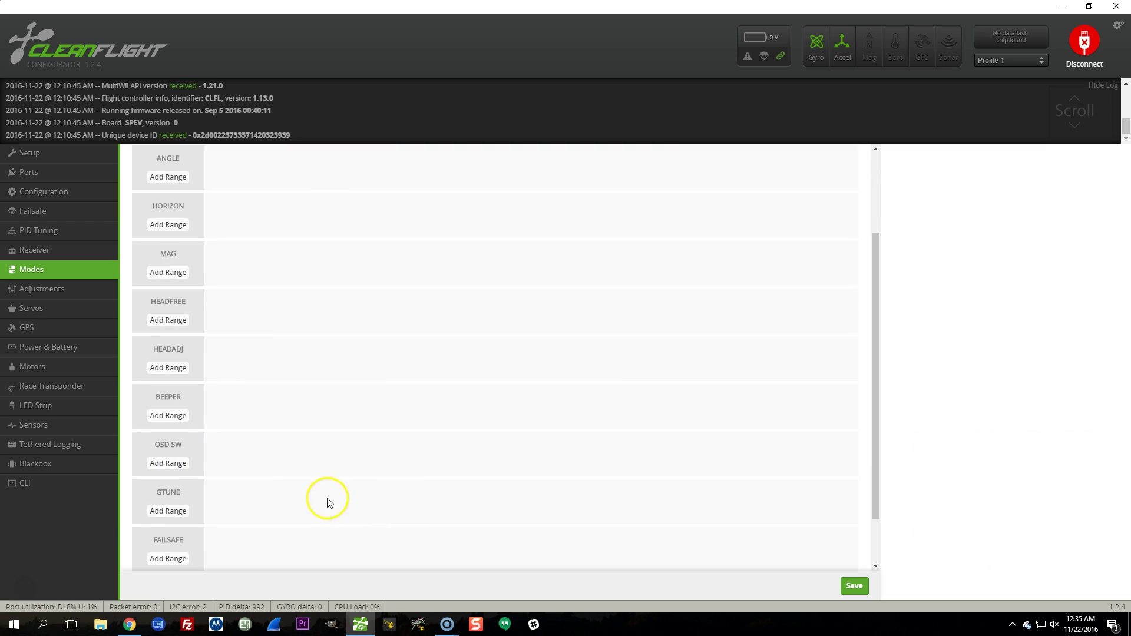
{"action": "left_click", "coordinate": [169, 416]}
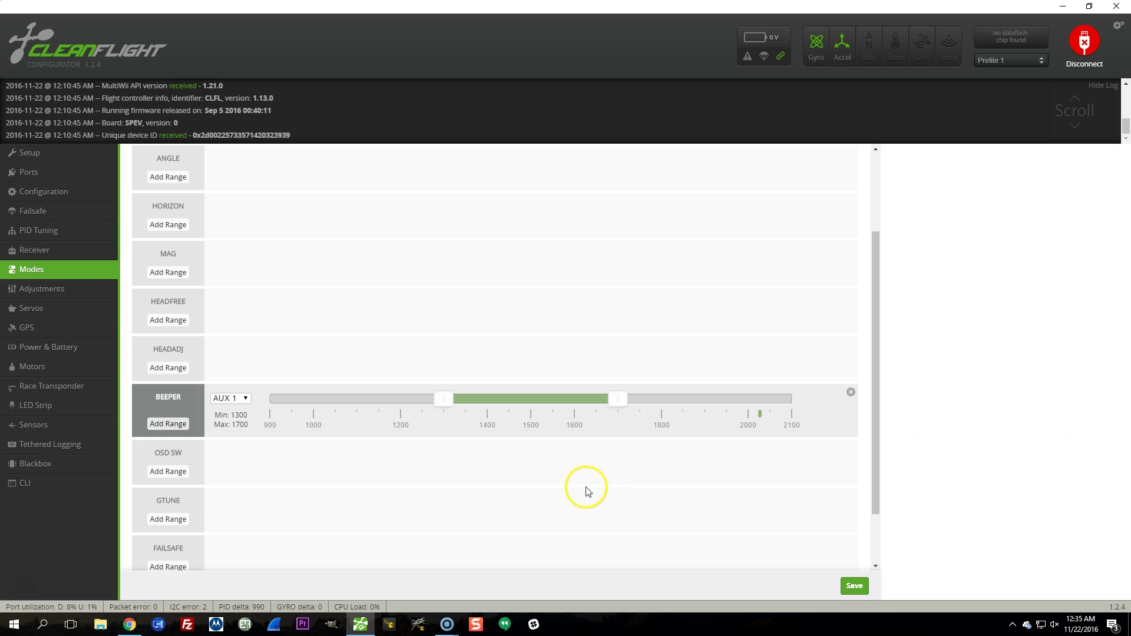
{"action": "left_click", "coordinate": [245, 399]}
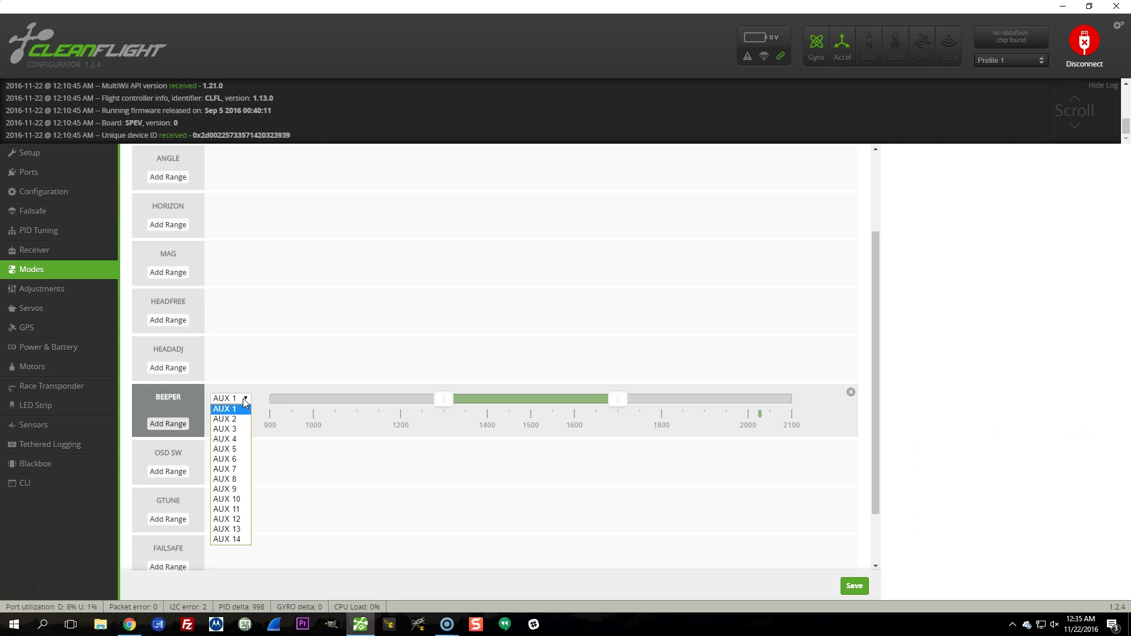
{"action": "left_click", "coordinate": [225, 429]}
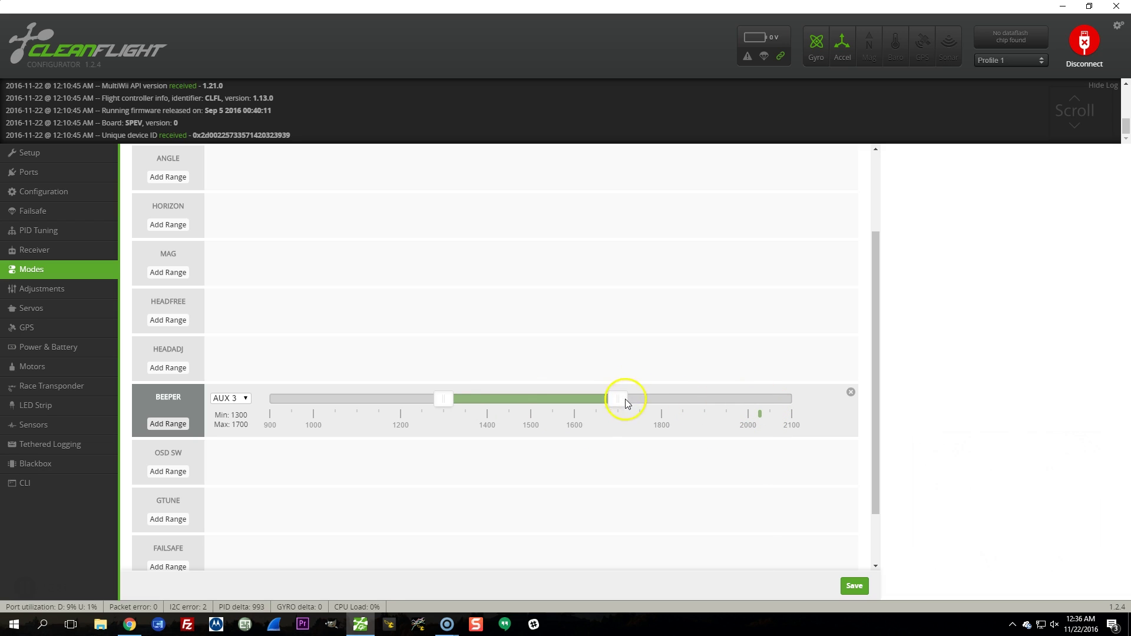
- Set the BEEPER range to a minimum of 1950 and a maximum of 2100, and save the modes
{"action": "left_click_drag", "start_coordinate": [626, 403], "coordinate": [812, 407]}
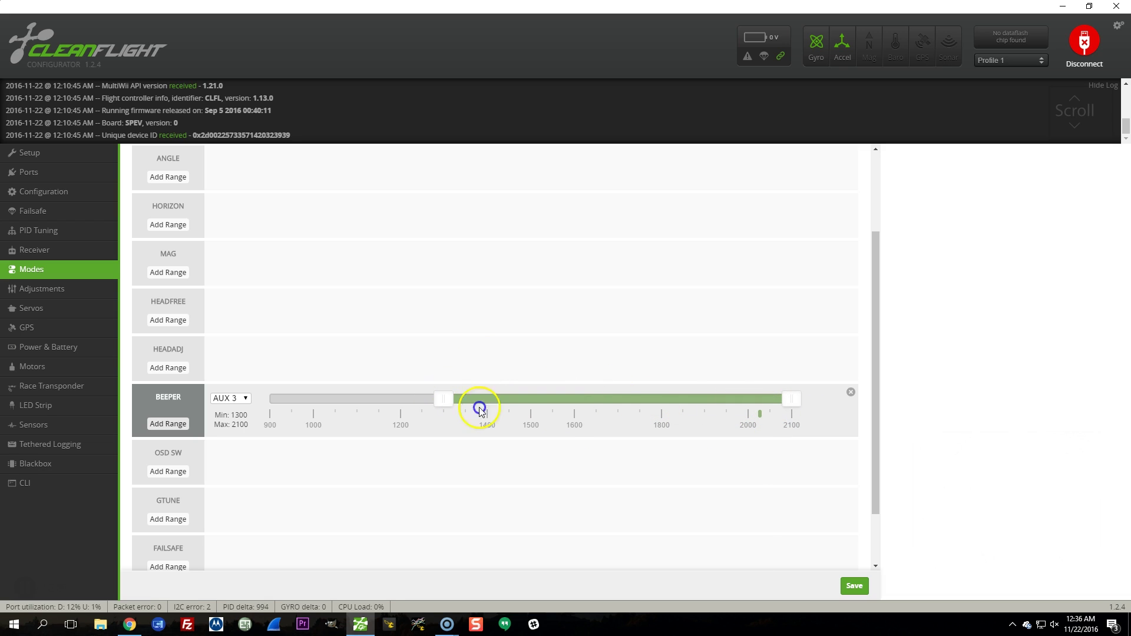
{"action": "left_click_drag", "start_coordinate": [446, 399], "coordinate": [478, 394]}
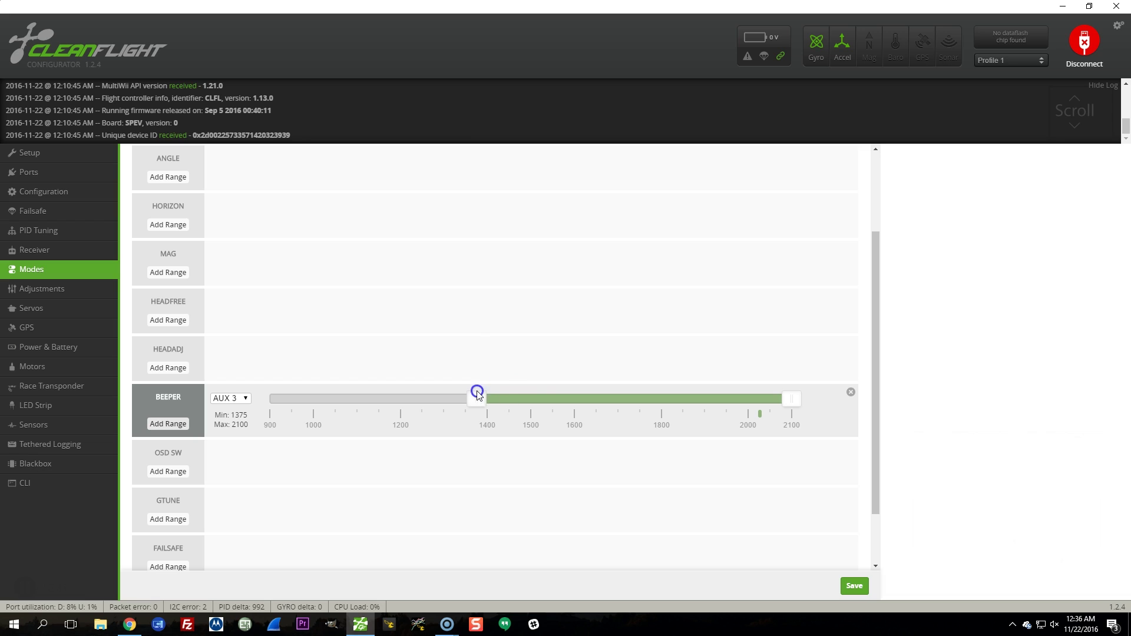
{"action": "left_click", "coordinate": [532, 416]}
{"action": "left_click_drag", "start_coordinate": [479, 405], "coordinate": [726, 409]}
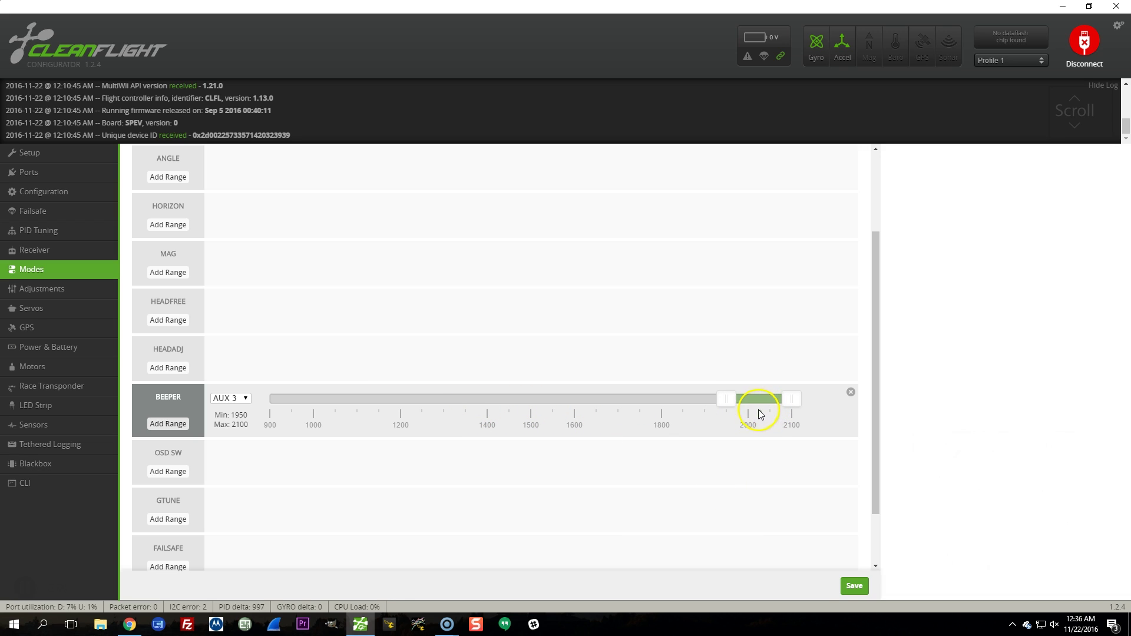
{"action": "left_click", "coordinate": [859, 587]}
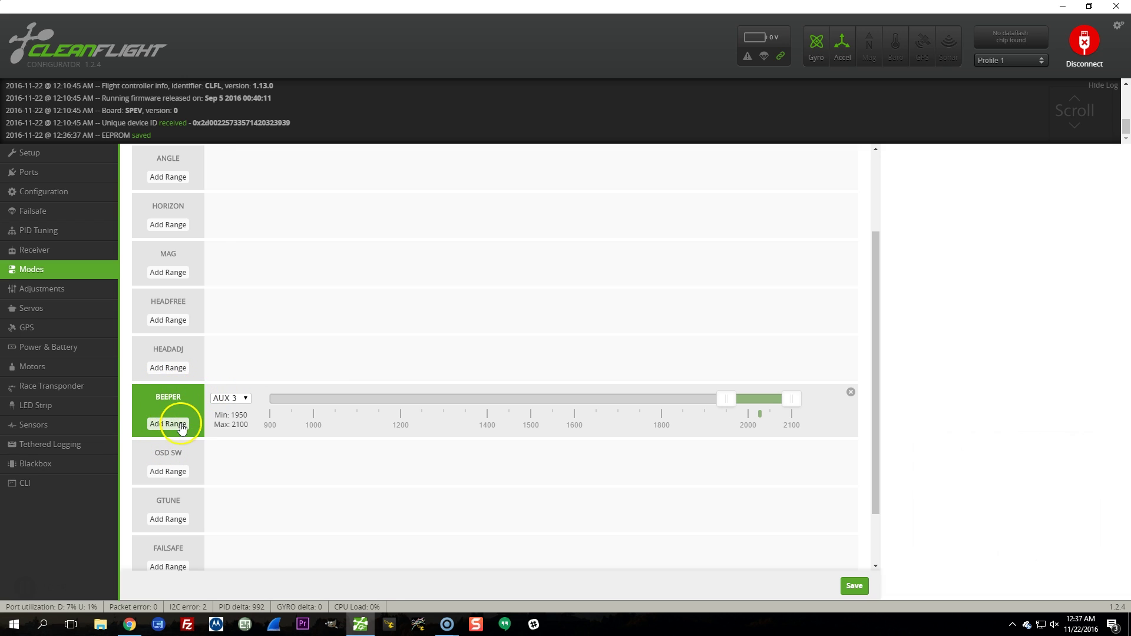
- Add an activation range to the ANGLE mode and assign it to channel AUX 3
{"action": "left_click_drag", "start_coordinate": [180, 425], "coordinate": [250, 411]}
{"action": "scroll", "coordinate": [252, 413], "scroll_direction": "down", "scroll_amount": 2}
{"action": "scroll", "coordinate": [227, 469], "scroll_direction": "up", "scroll_amount": 5}
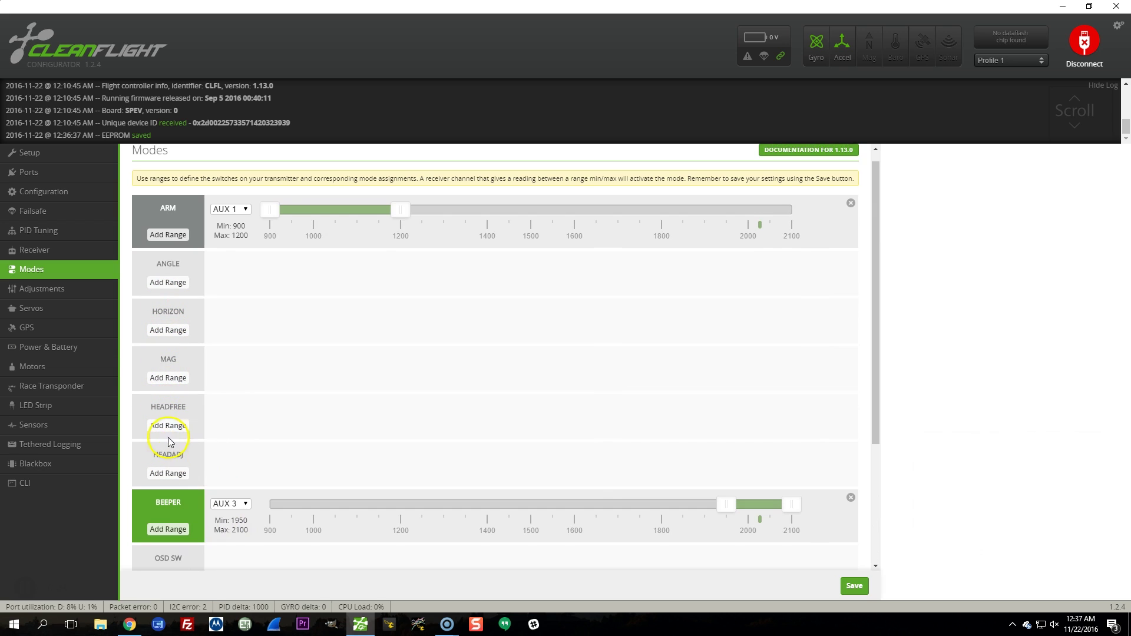
{"action": "left_click", "coordinate": [164, 285]}
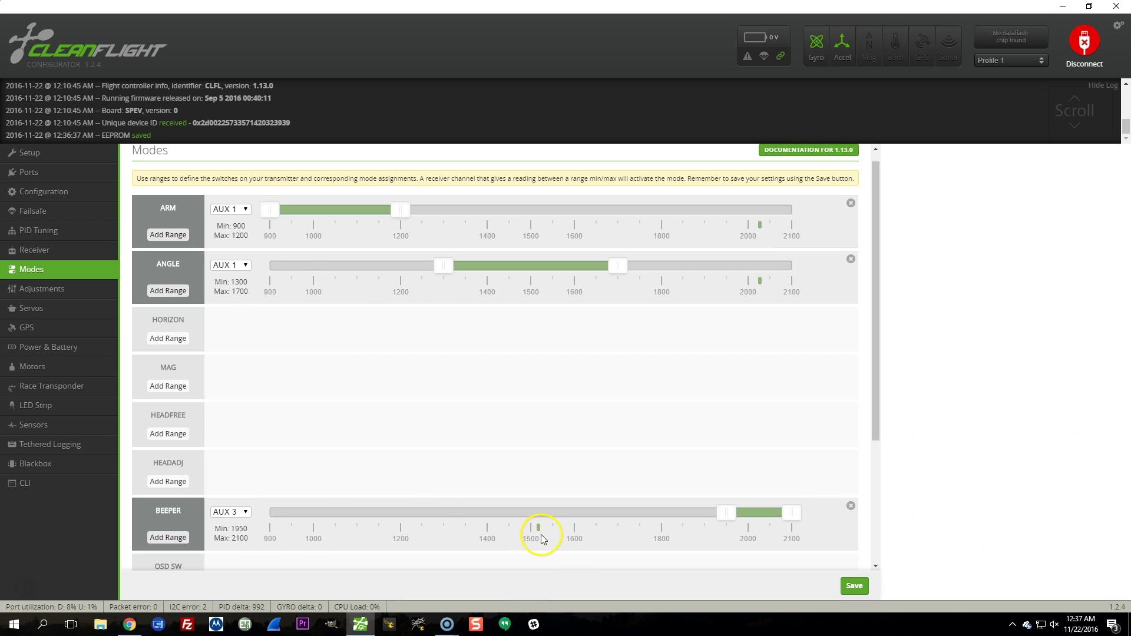
{"action": "left_click", "coordinate": [224, 267]}
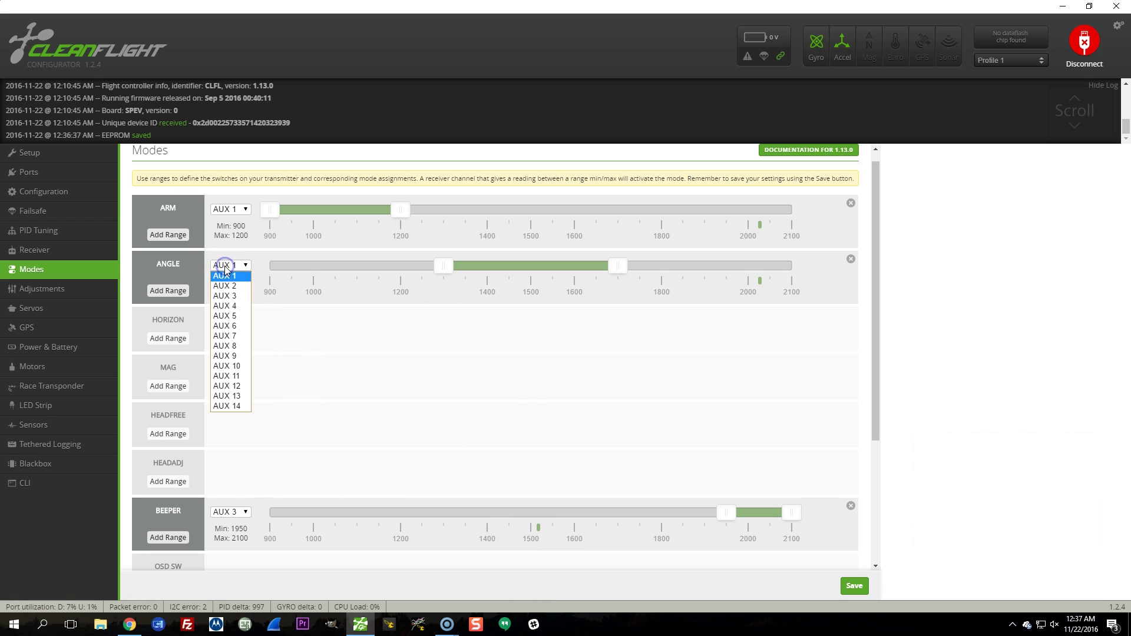
{"action": "left_click", "coordinate": [225, 295]}
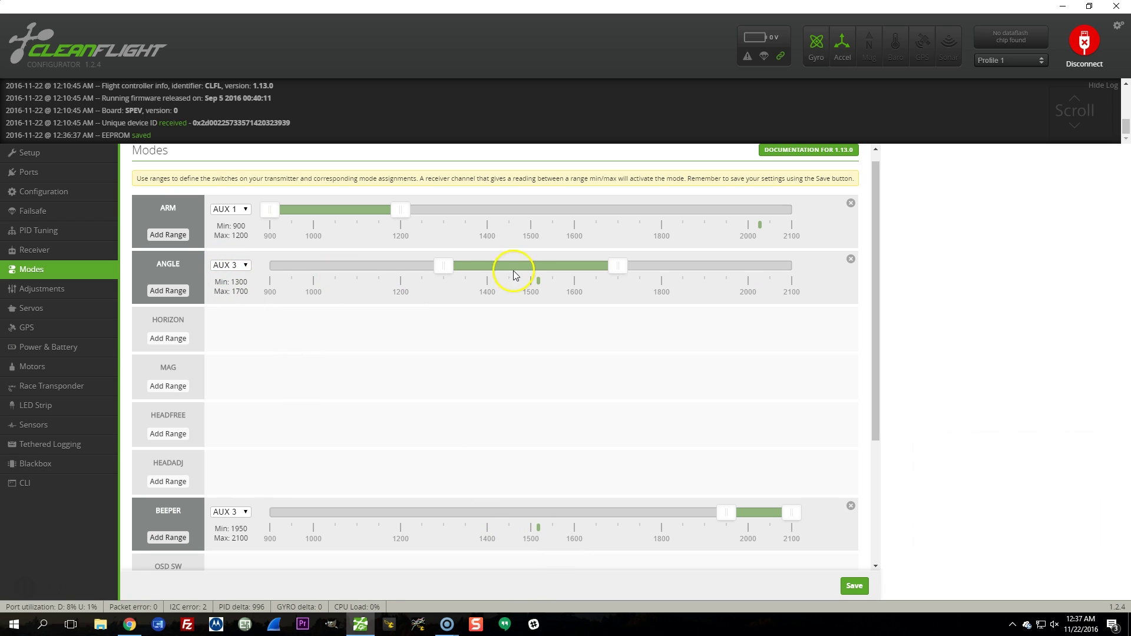
- Narrow the ANGLE range to 1375–1625 and save the modes
{"action": "left_click_drag", "start_coordinate": [446, 265], "coordinate": [476, 266]}
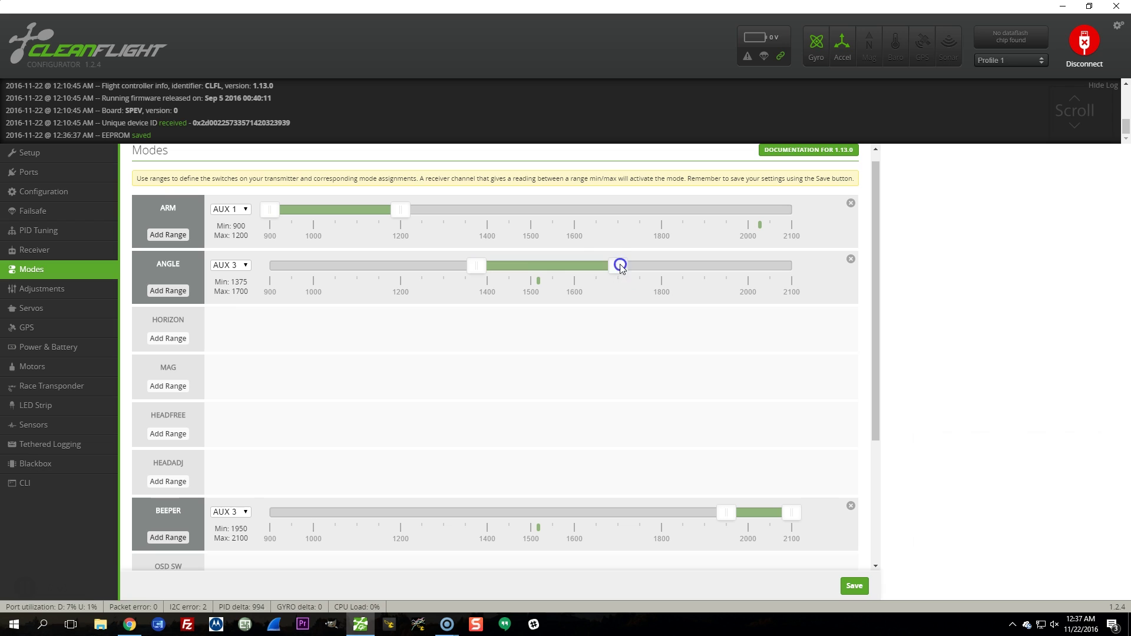
{"action": "left_click_drag", "start_coordinate": [620, 266], "coordinate": [586, 265]}
{"action": "left_click", "coordinate": [853, 586]}
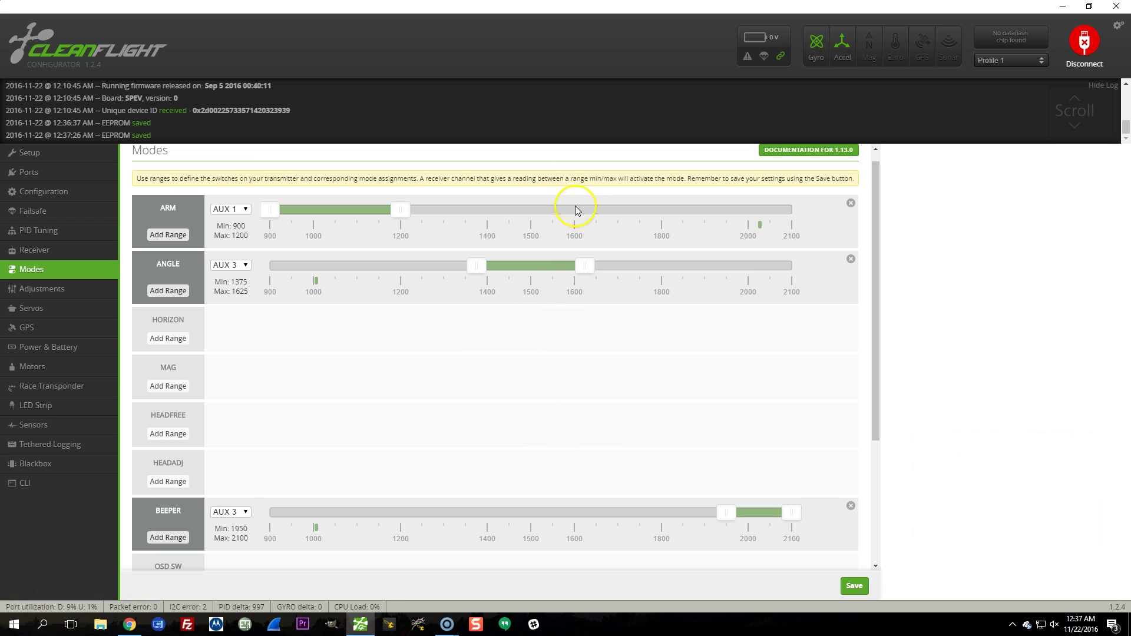
- Extend the ANGLE range to run from 1350 to 2100 and save the modes
{"action": "left_click_drag", "start_coordinate": [583, 266], "coordinate": [815, 268]}
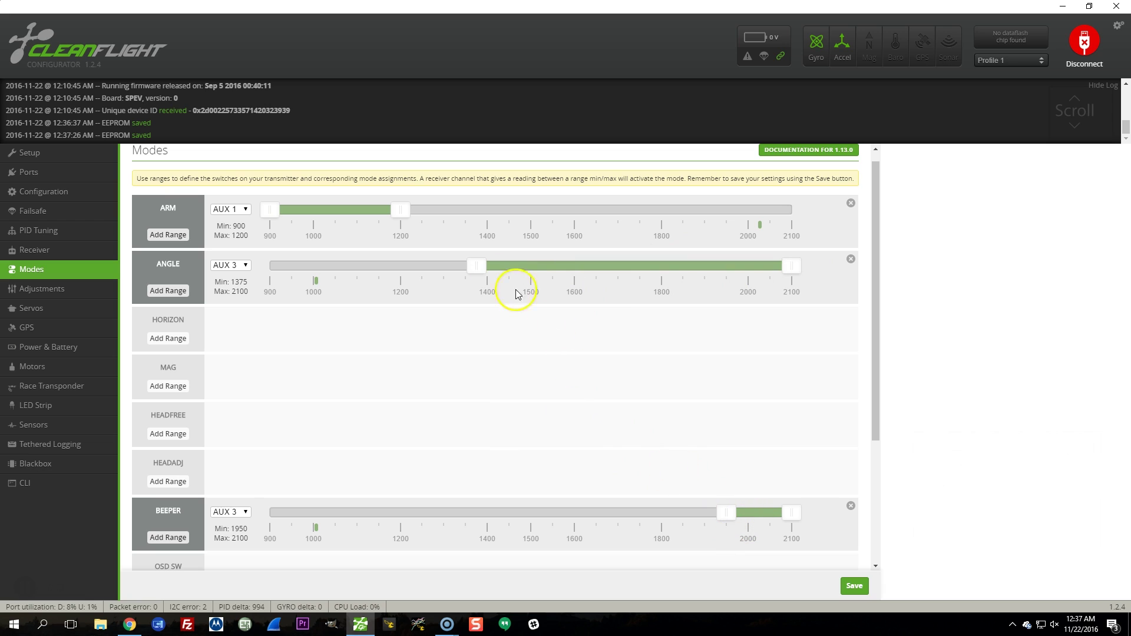
{"action": "left_click_drag", "start_coordinate": [472, 268], "coordinate": [466, 271]}
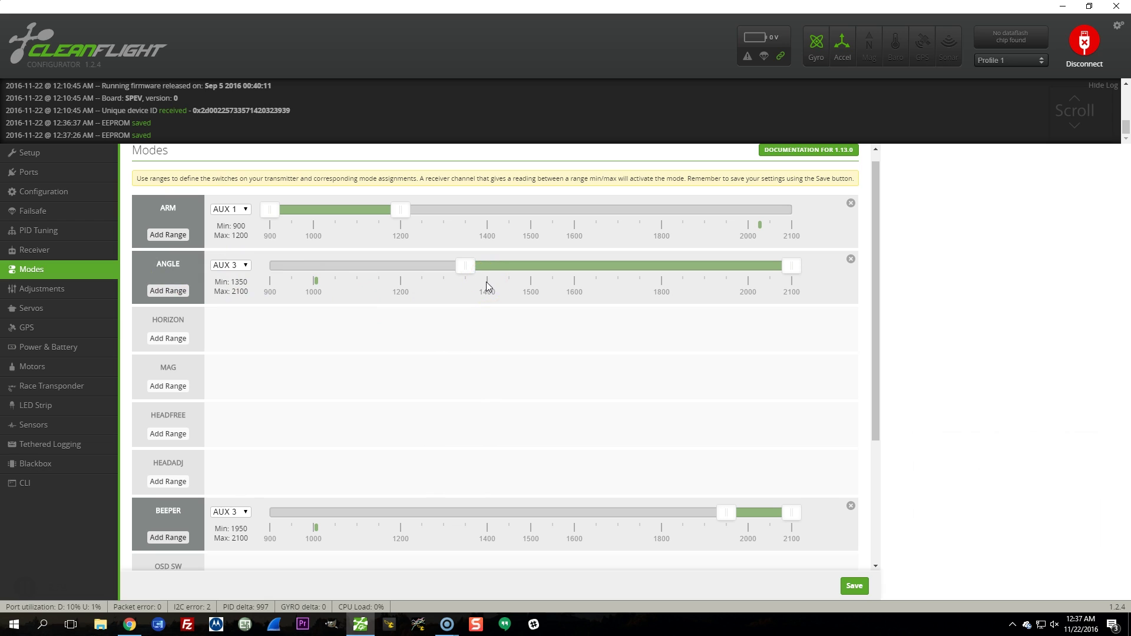
{"action": "left_click", "coordinate": [670, 344]}
{"action": "left_click", "coordinate": [854, 587]}
{"action": "left_click", "coordinate": [438, 376]}
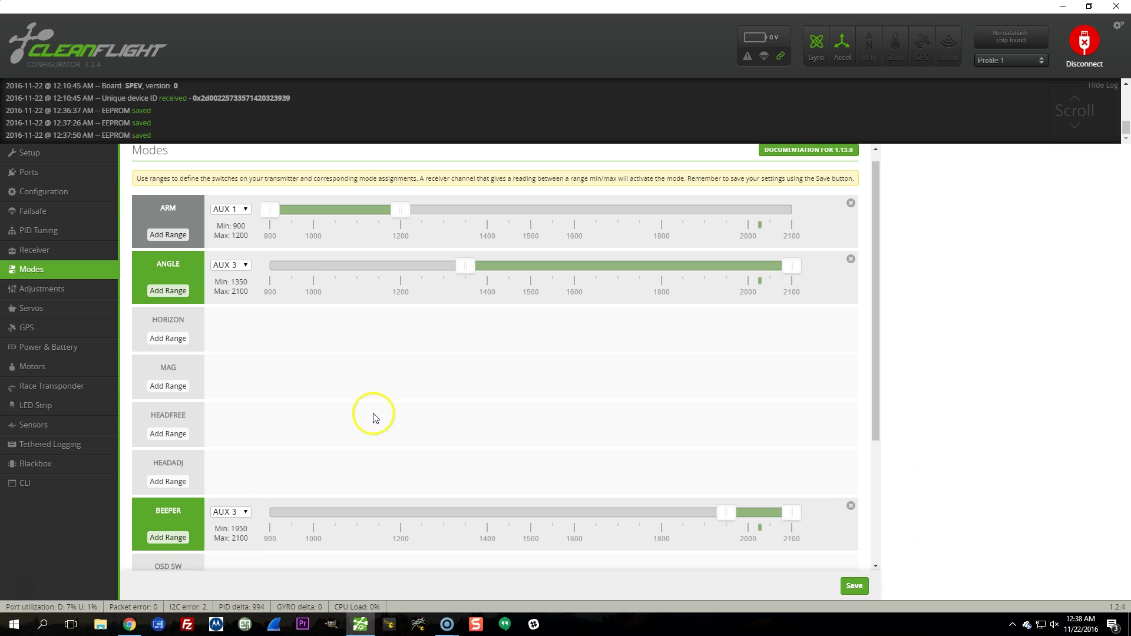
- Add an AIR MODE range covering 900 to 2100 on channel AUX 3 and save the modes
{"action": "scroll", "coordinate": [485, 399], "scroll_direction": "down", "scroll_amount": 3}
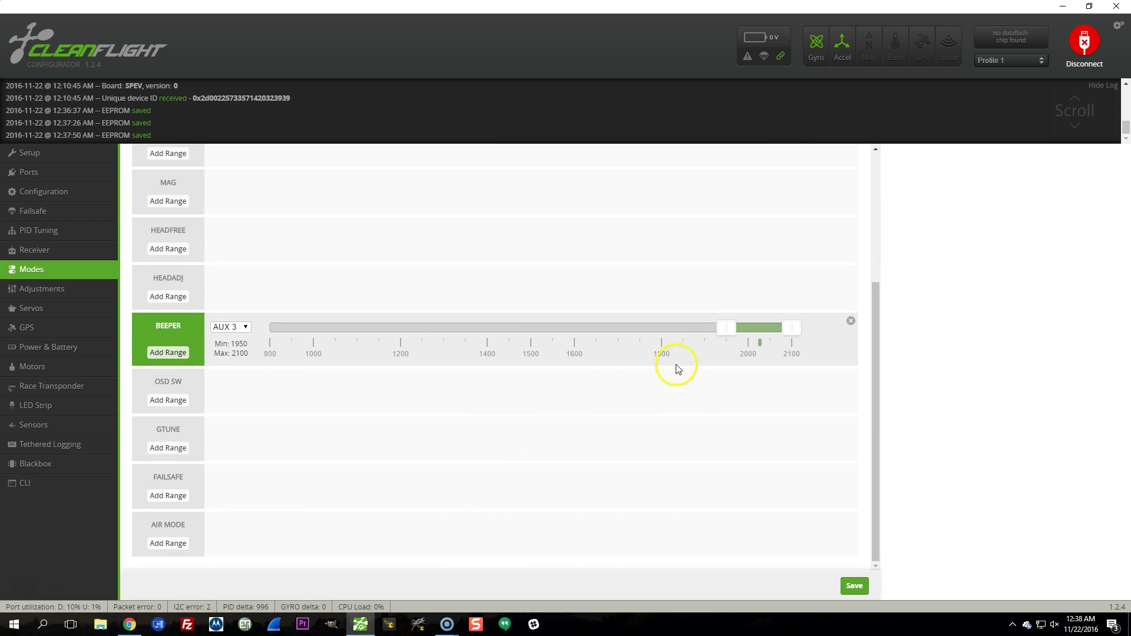
{"action": "left_click", "coordinate": [160, 546]}
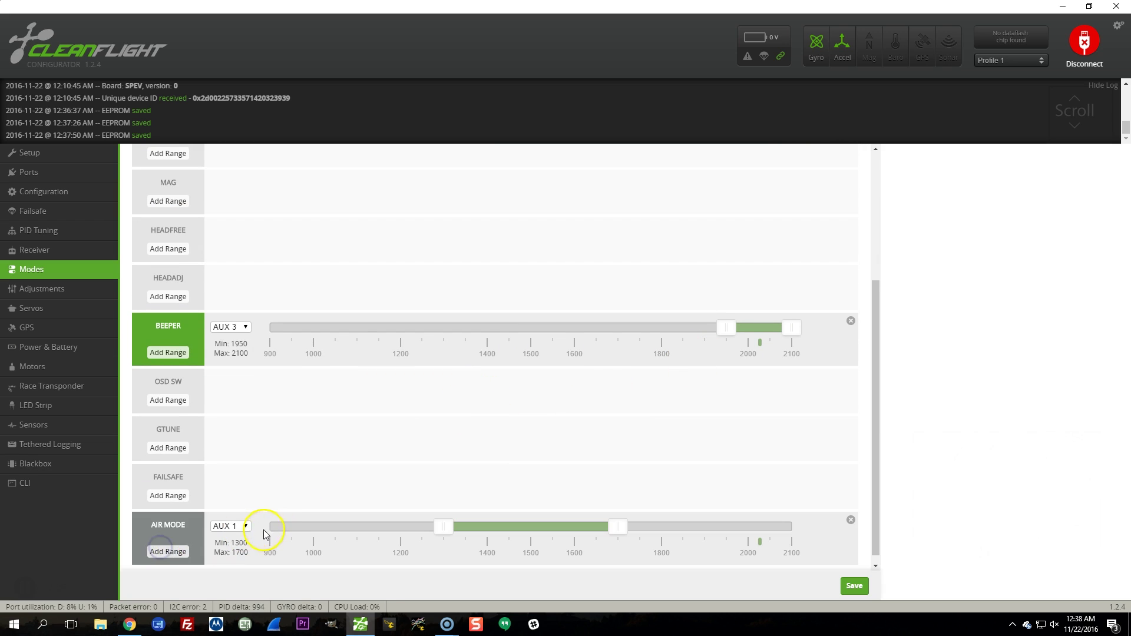
{"action": "left_click_drag", "start_coordinate": [611, 535], "coordinate": [792, 526]}
{"action": "left_click_drag", "start_coordinate": [445, 526], "coordinate": [270, 527]}
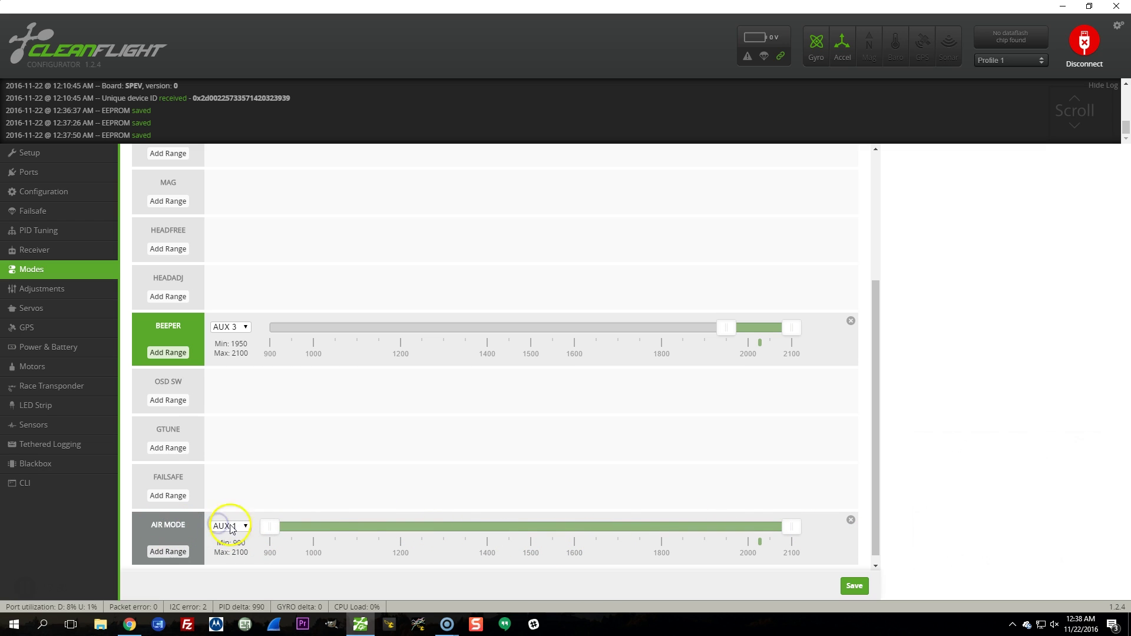
{"action": "left_click", "coordinate": [237, 525]}
{"action": "left_click", "coordinate": [239, 404]}
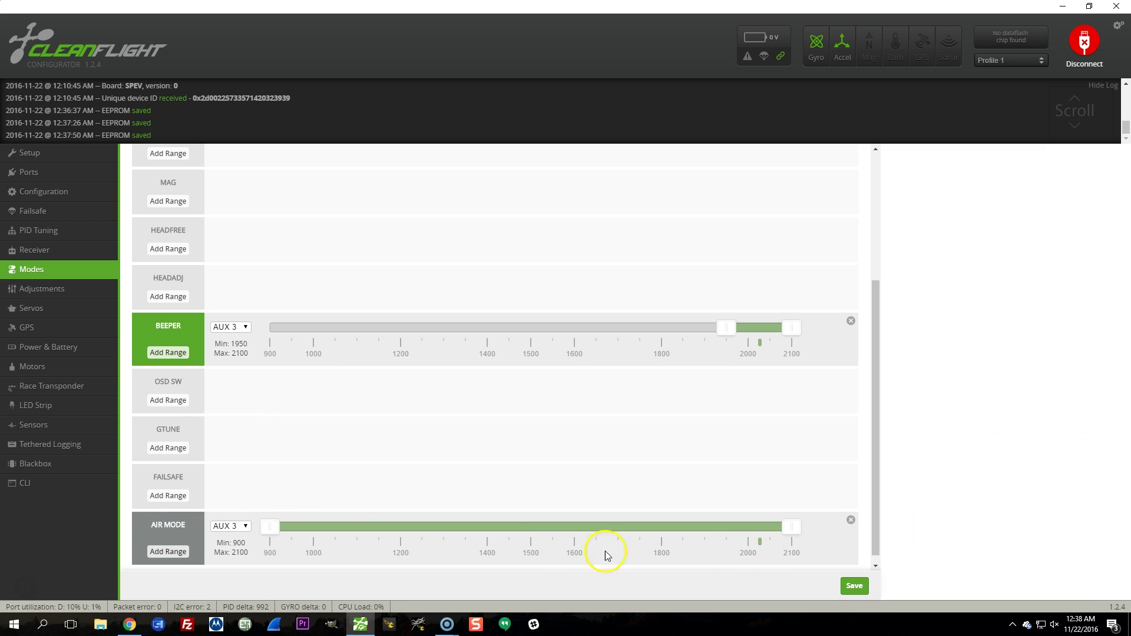
{"action": "left_click", "coordinate": [853, 586]}
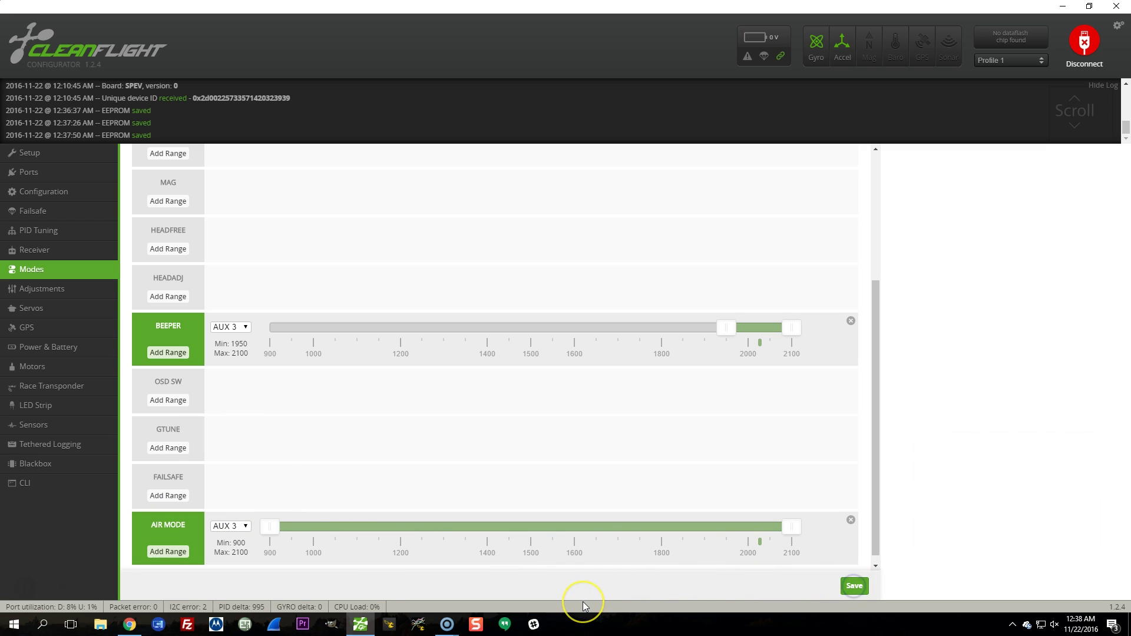